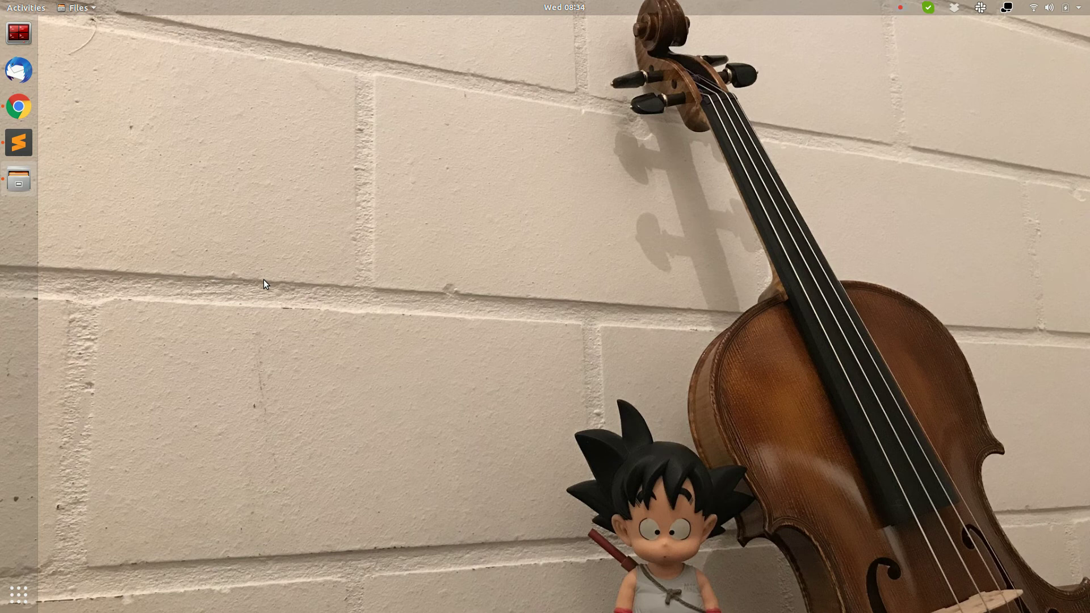
# Bring the Chrome window with the cache spreadsheet's Sheet32 results table to the front
pyautogui.click(19, 106)
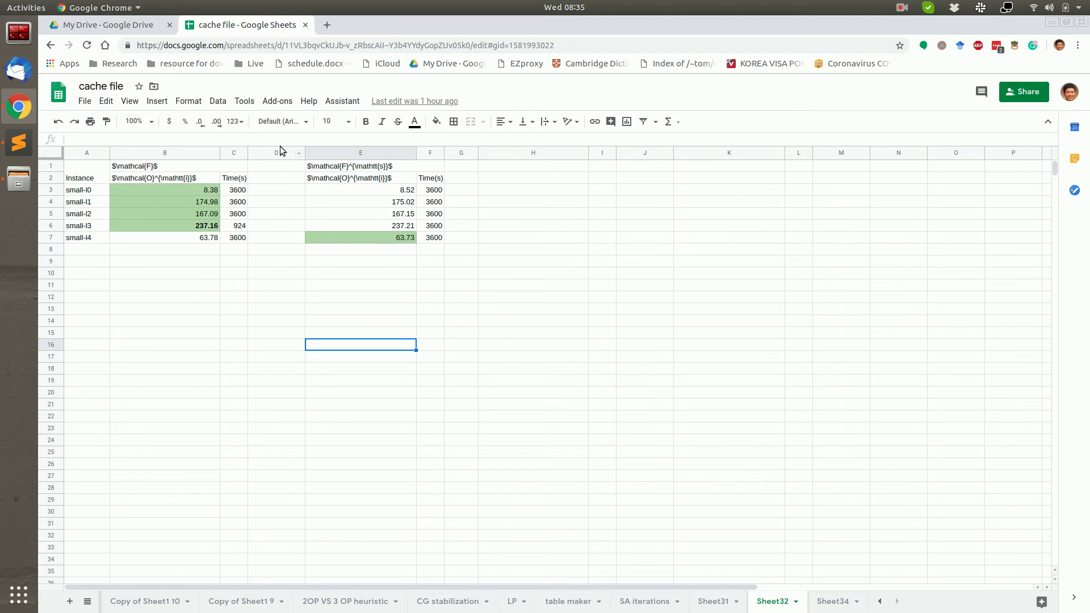
# Search the Google add-on marketplace for 'latex'
pyautogui.click(277, 101)
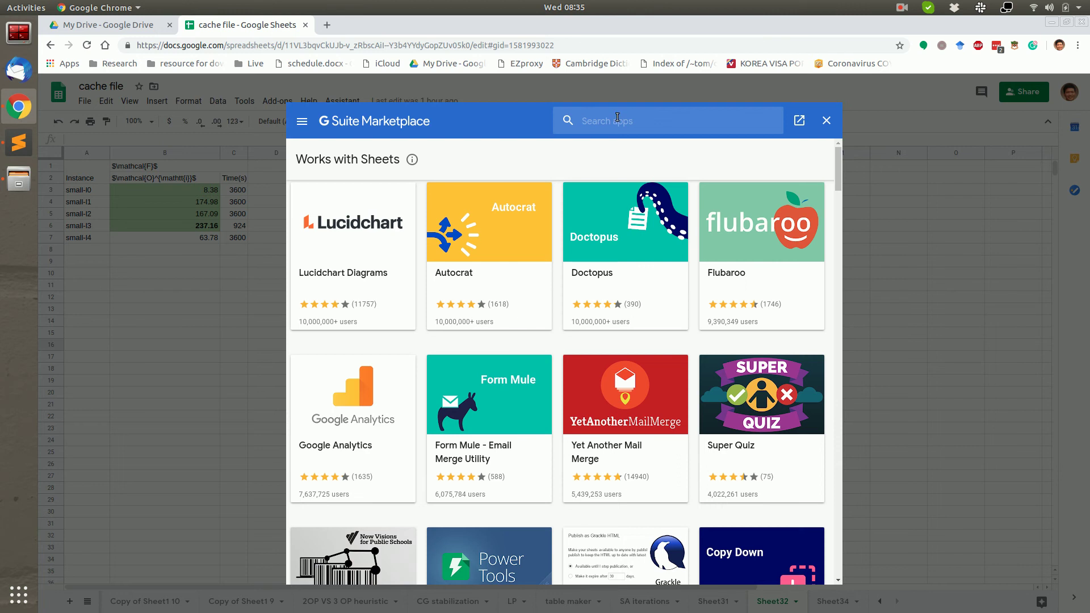
pyautogui.click(618, 117)
pyautogui.write('latex')
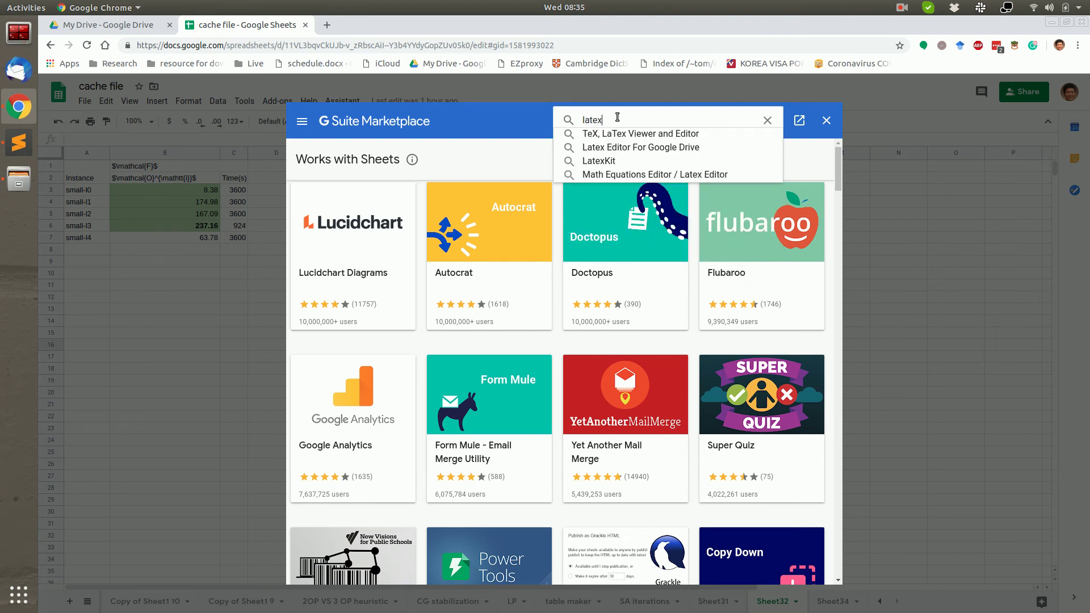
pyautogui.press('Return')
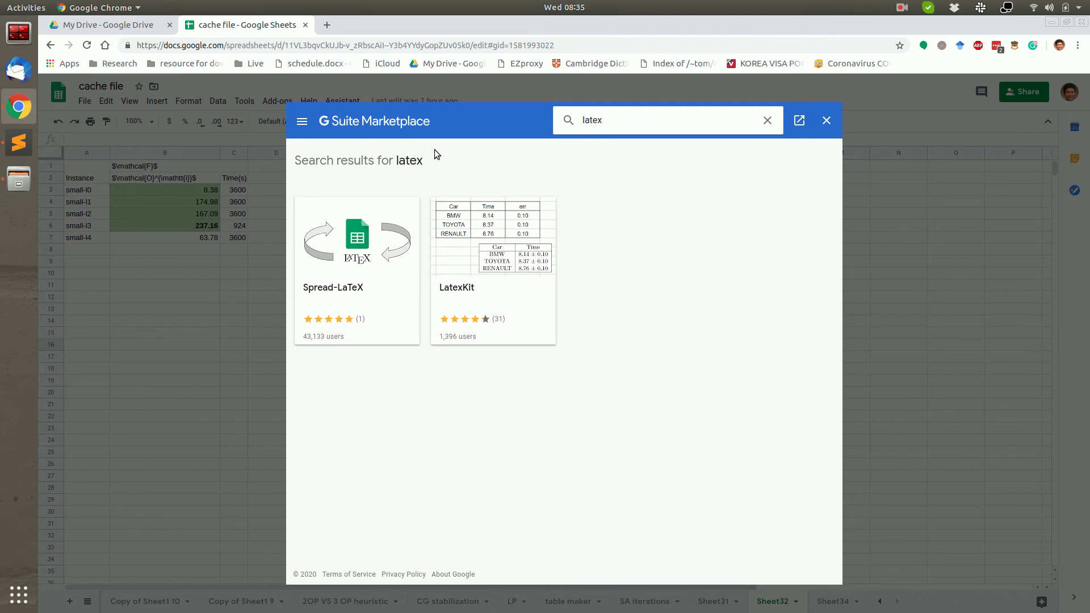
# Open the Spread-LaTeX listing and highlight the spreadsheet and restore-from-LaTeX phrases in its overview
pyautogui.click(343, 262)
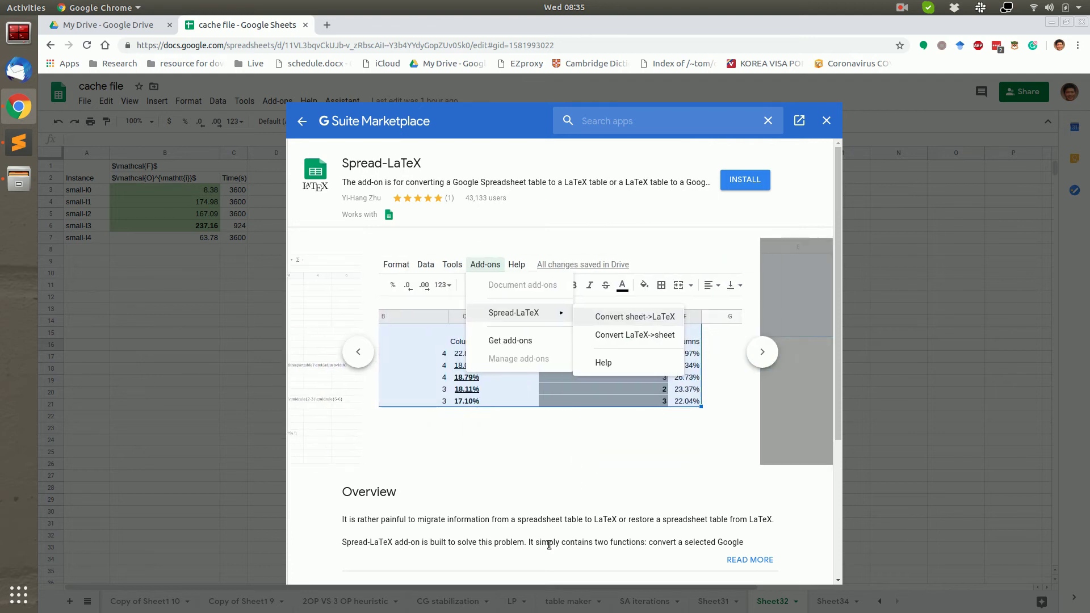
pyautogui.doubleClick(517, 519)
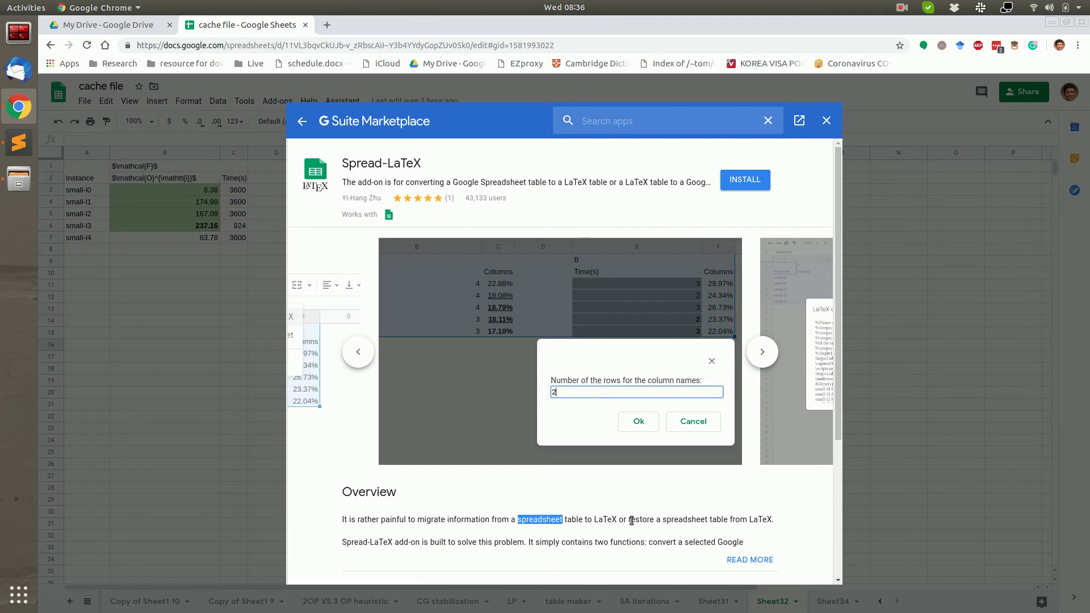
pyautogui.moveTo(629, 519); pyautogui.dragTo(788, 526)
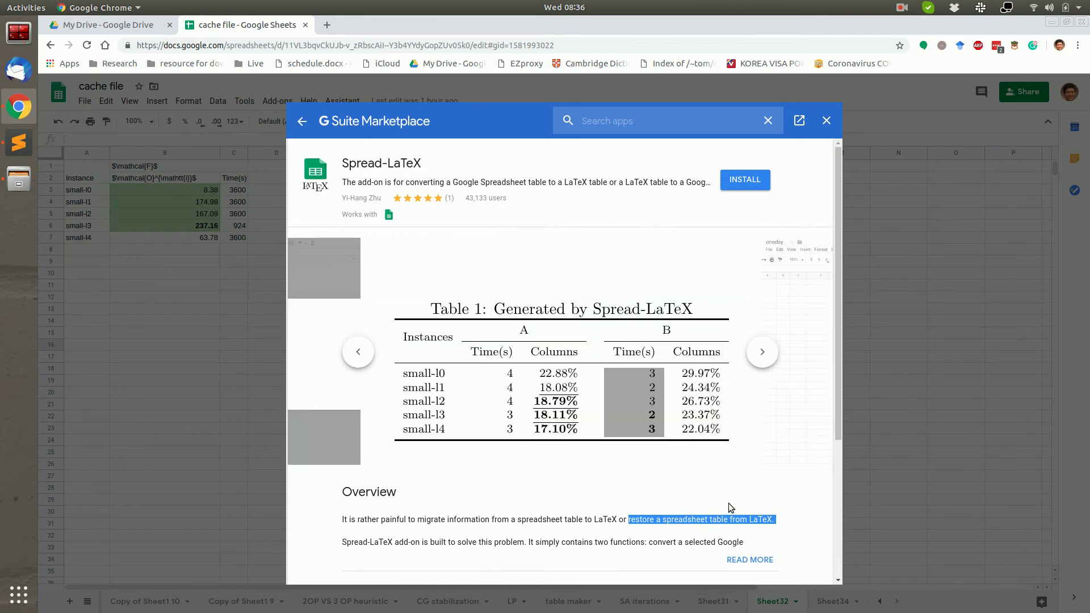
# Install Spread-LaTeX, choose the Google account, and expand Advanced on the unverified-app warning
pyautogui.click(574, 506)
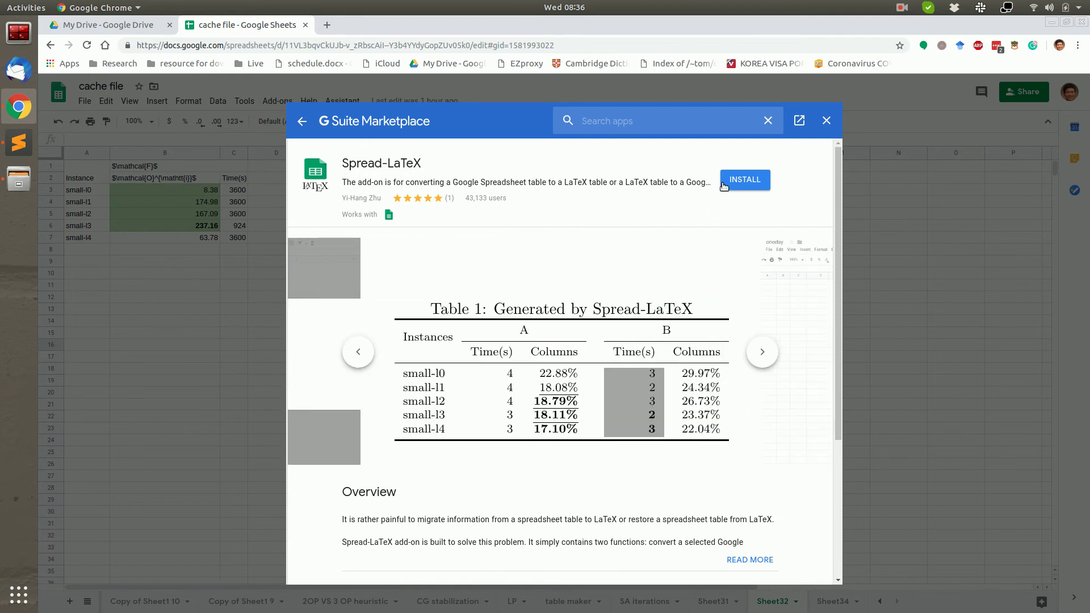
pyautogui.click(747, 183)
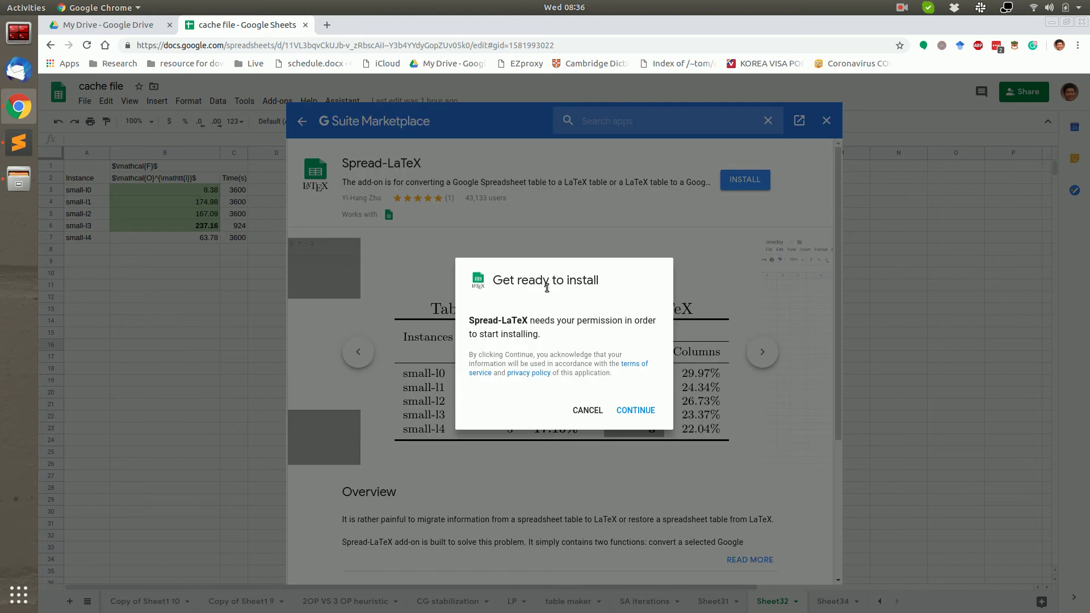
pyautogui.click(638, 409)
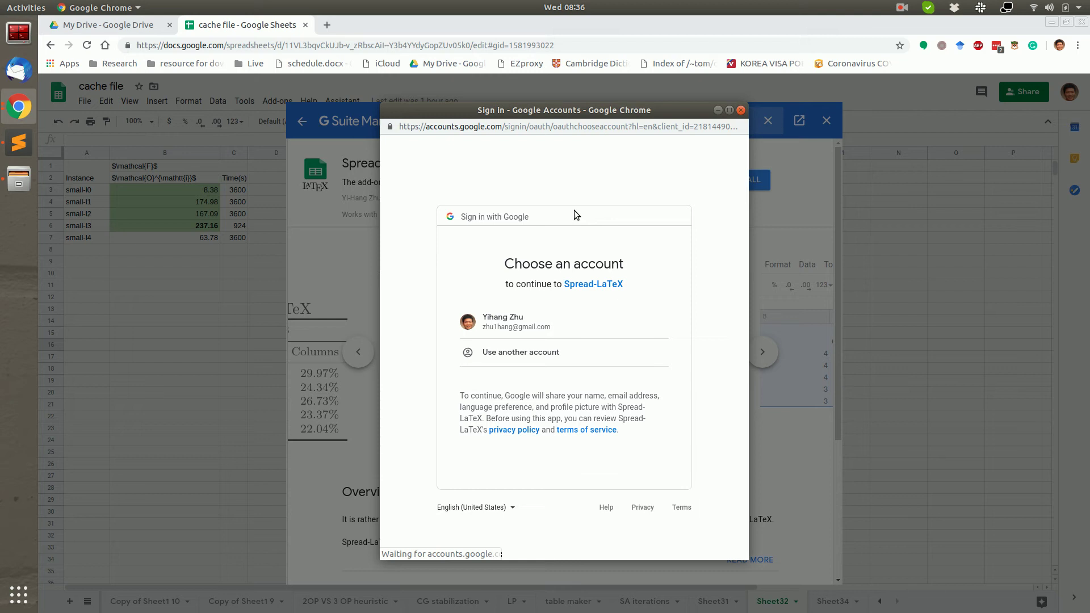
pyautogui.click(552, 320)
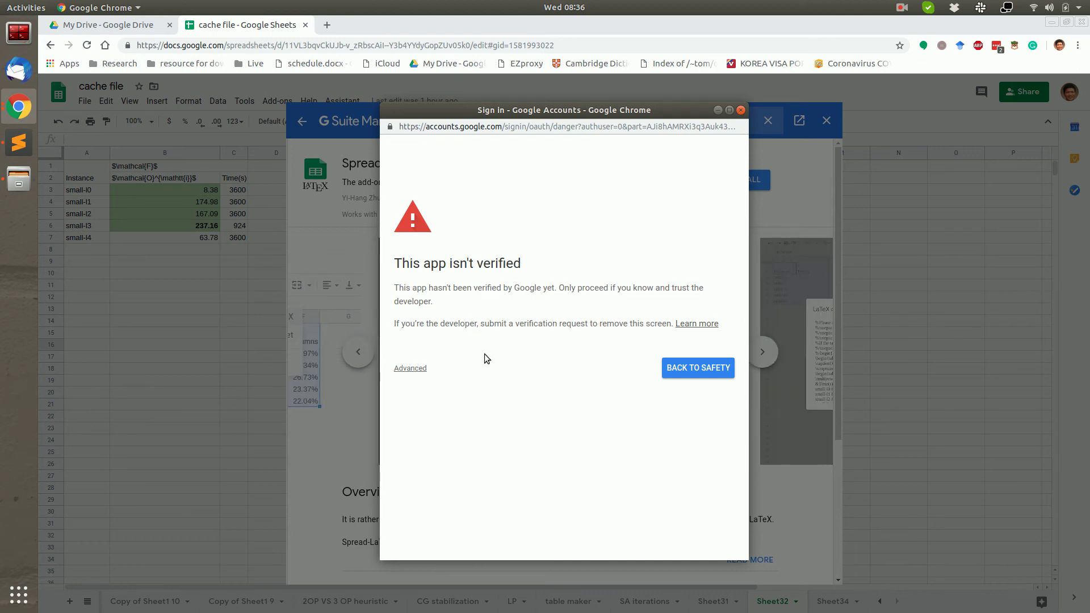
pyautogui.click(411, 370)
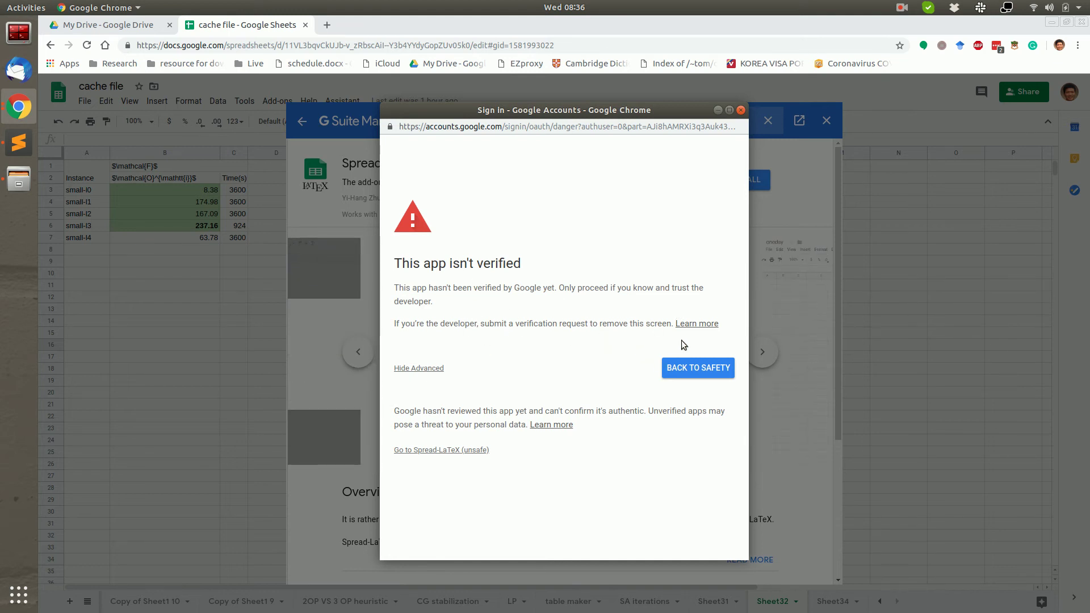
# Proceed to Spread-LaTeX despite the warning and allow it access to the account
pyautogui.click(430, 450)
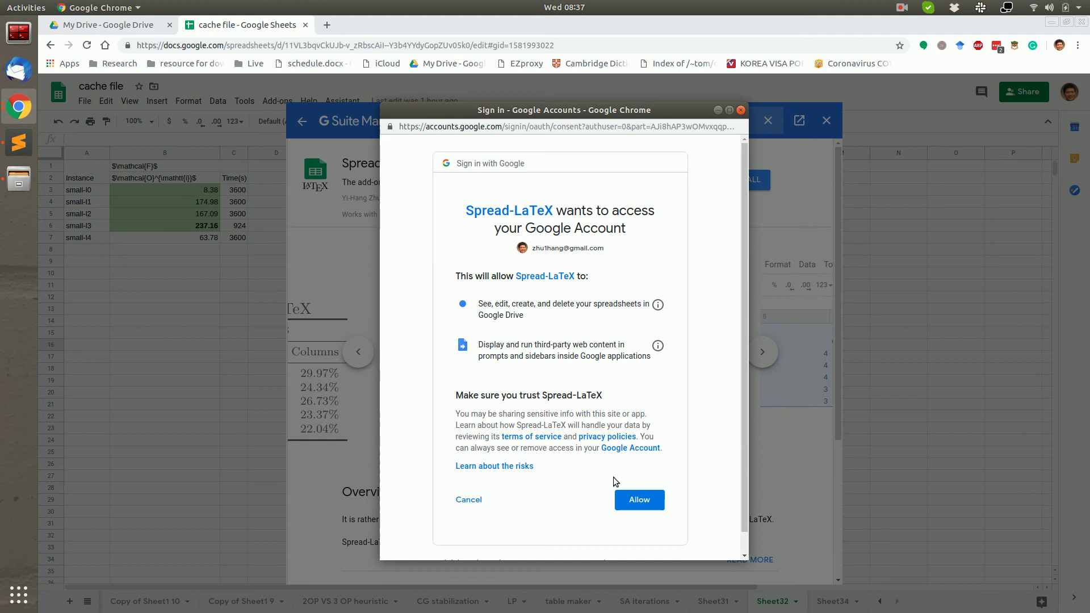
pyautogui.click(644, 500)
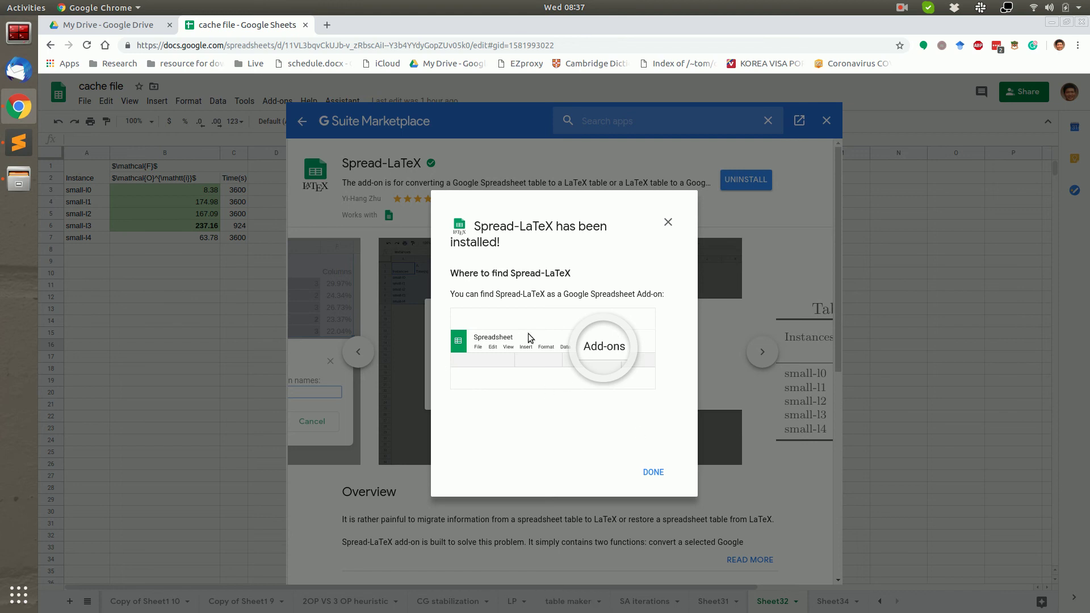
# Dismiss the install confirmation, close the Marketplace, and check that Spread-LaTeX appears under Add-ons
pyautogui.click(653, 476)
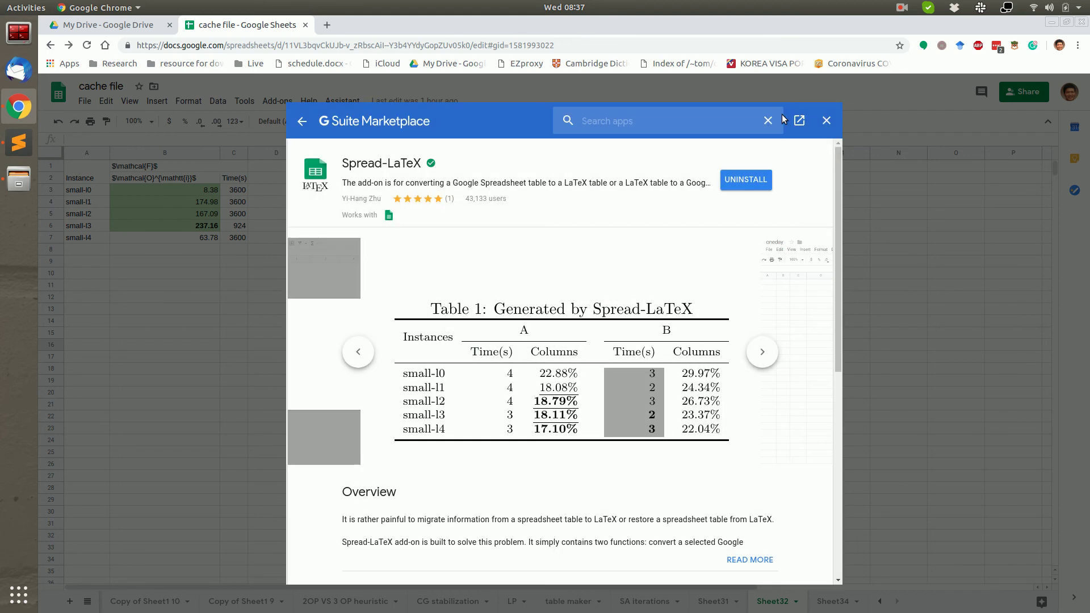
pyautogui.click(827, 120)
pyautogui.click(277, 101)
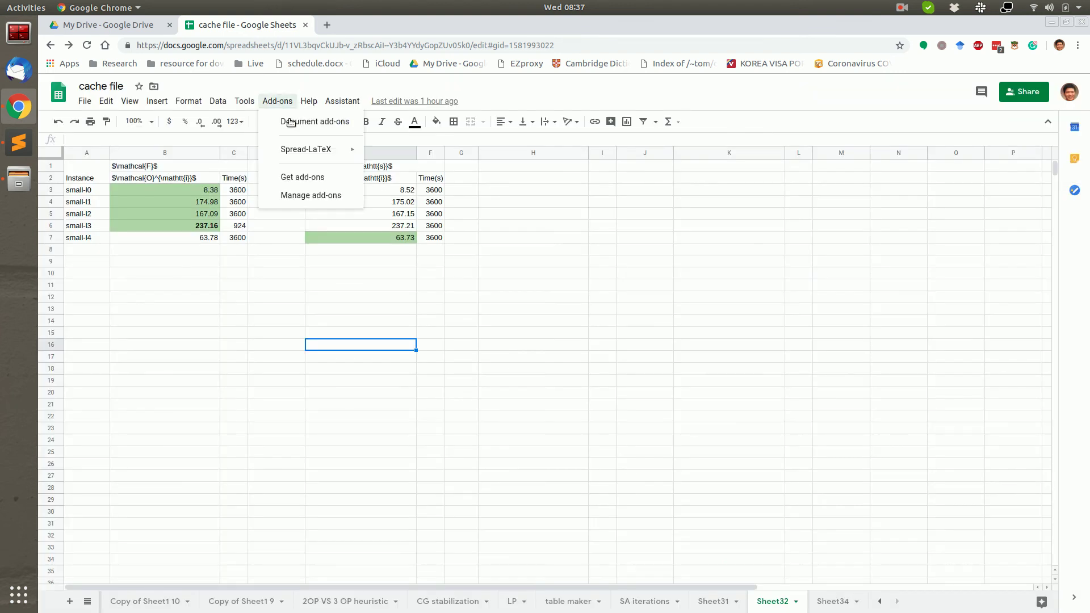
pyautogui.moveTo(316, 150)
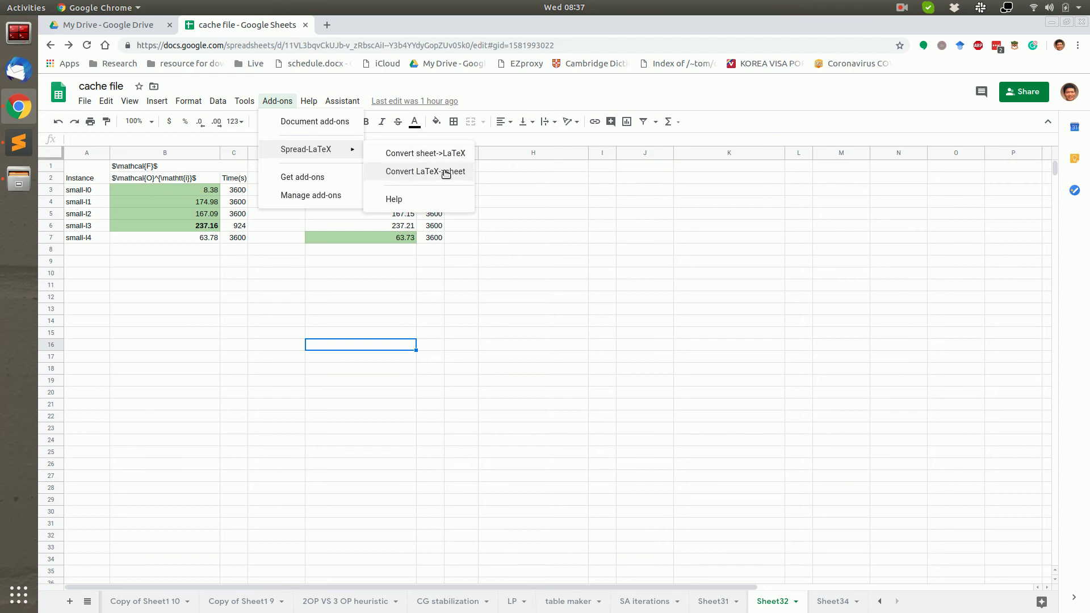
# Select the results table A1:F7 and bring up the Spread-LaTeX add-on commands
pyautogui.click(132, 328)
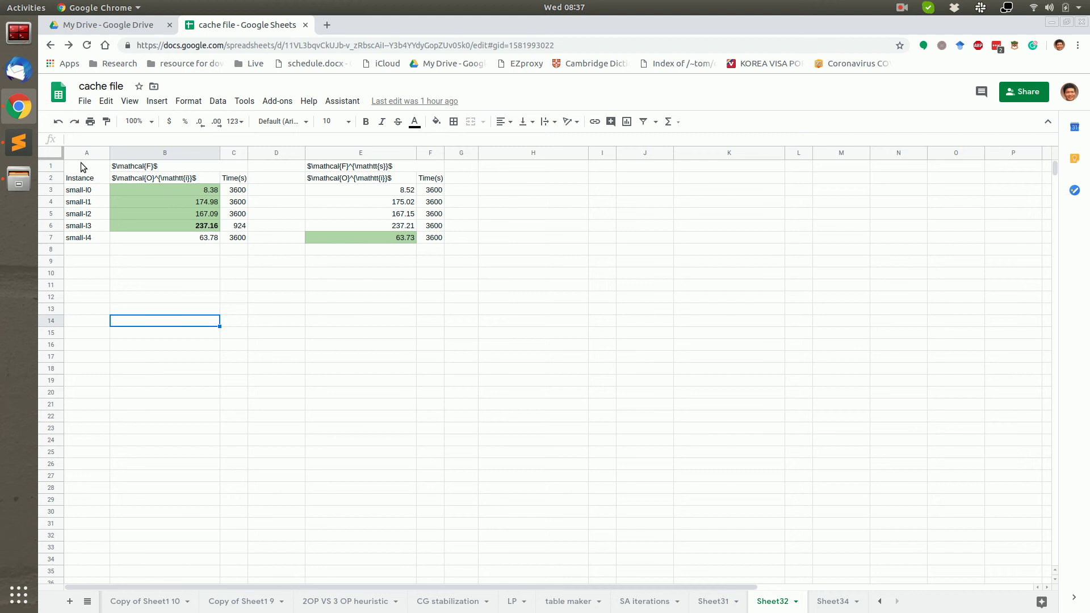
pyautogui.moveTo(79, 166); pyautogui.dragTo(432, 238)
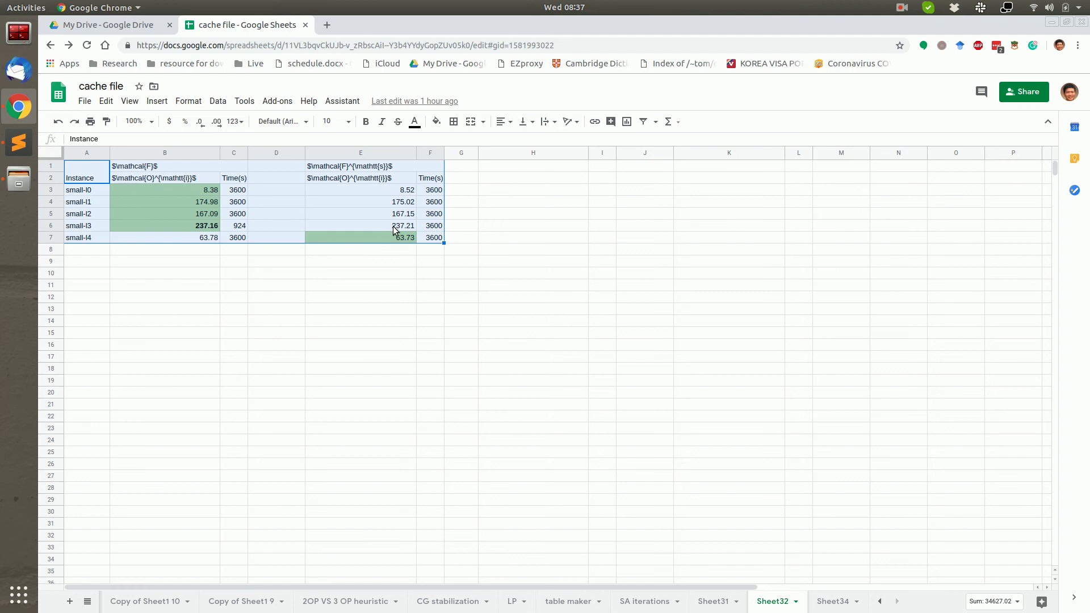
pyautogui.click(277, 101)
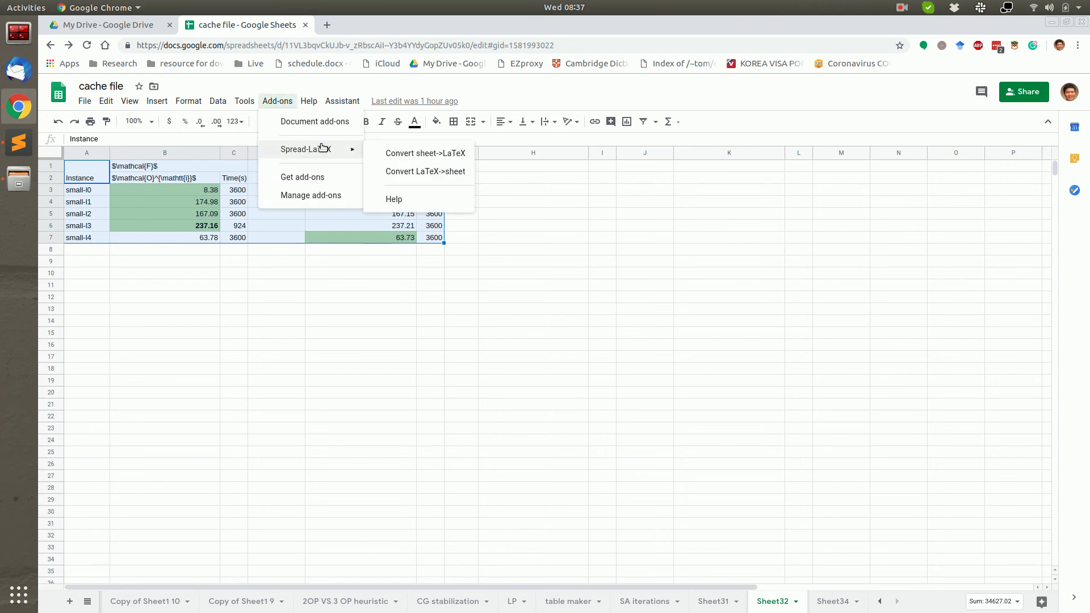
# Convert the selection to LaTeX with 2 header rows, replacing all highlights with gray
pyautogui.click(403, 153)
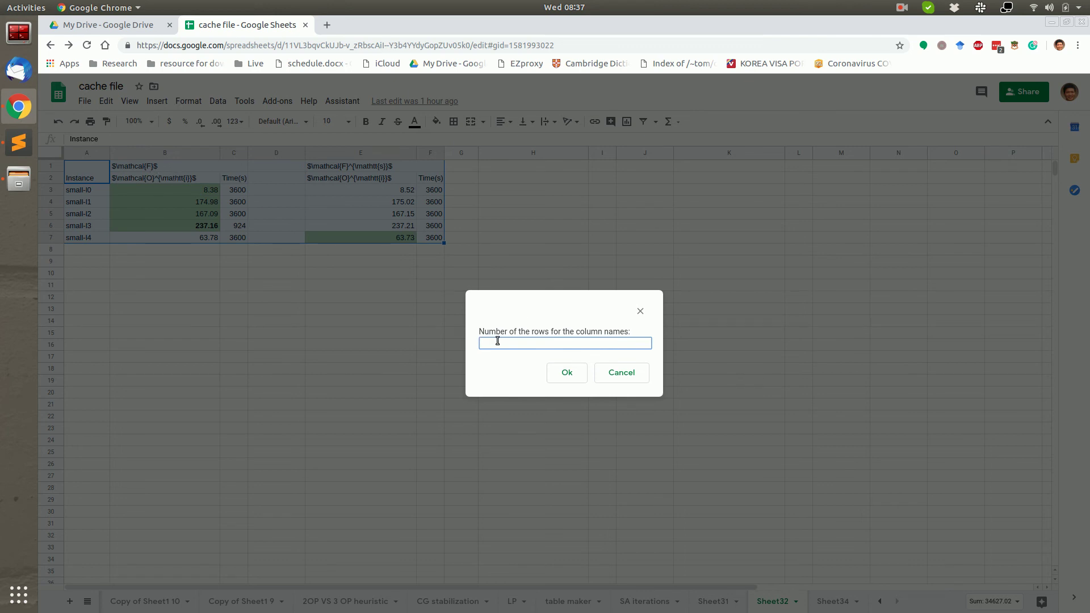
pyautogui.write('2')
pyautogui.click(567, 372)
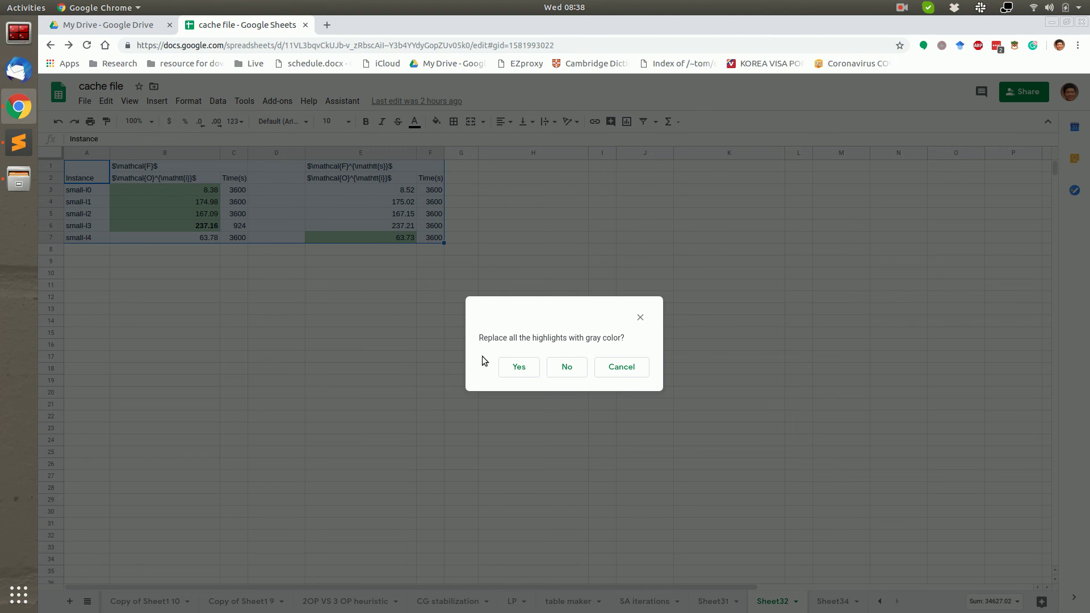
pyautogui.click(518, 368)
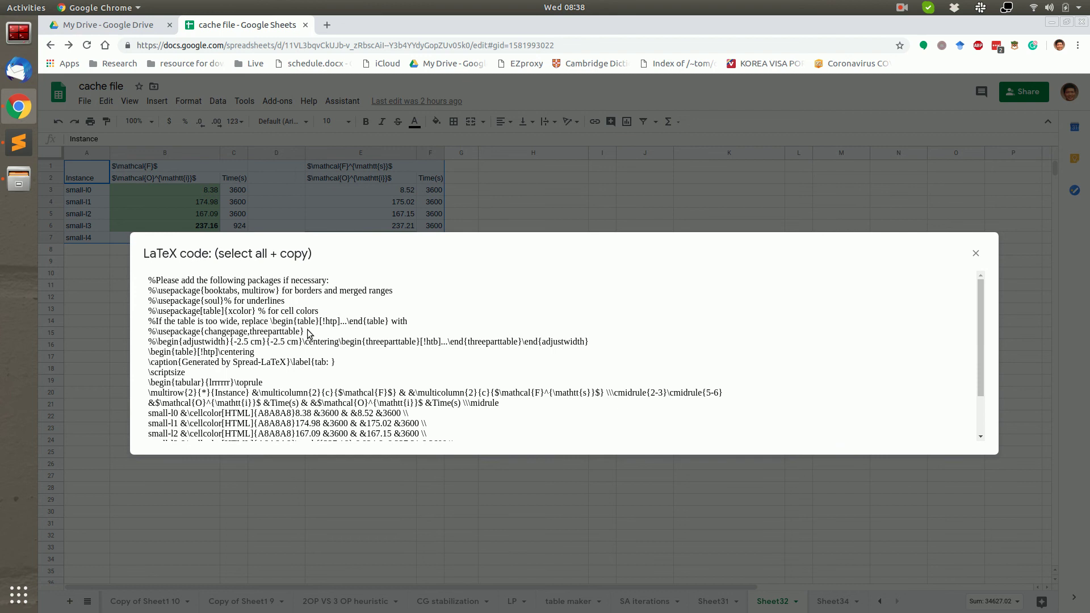
# Select all of the generated LaTeX code in the Spread-LaTeX window
pyautogui.hotkey('ctrl', 'a')
pyautogui.hotkey('ctrl', 'c')
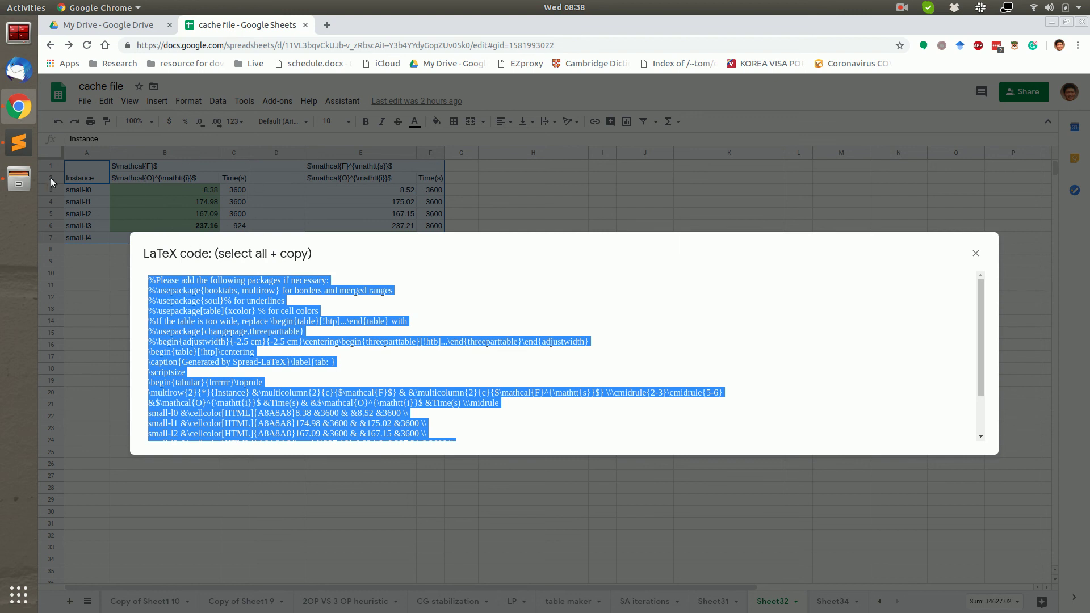
# Paste the table code into doc.tex in Sublime Text, then save and build it to PDF
pyautogui.click(19, 142)
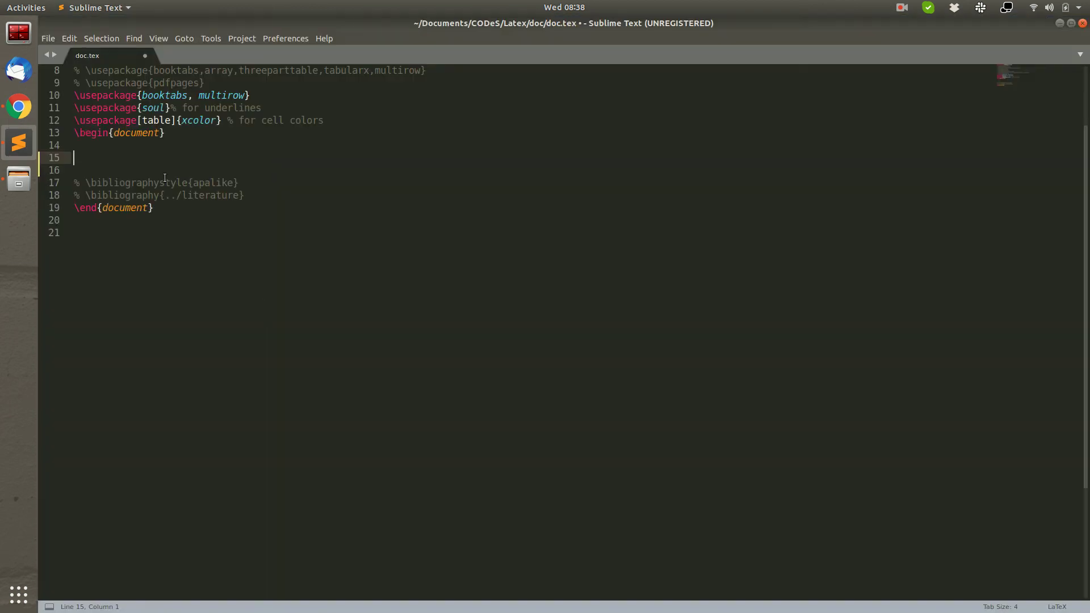
pyautogui.hotkey('ctrl', 'v')
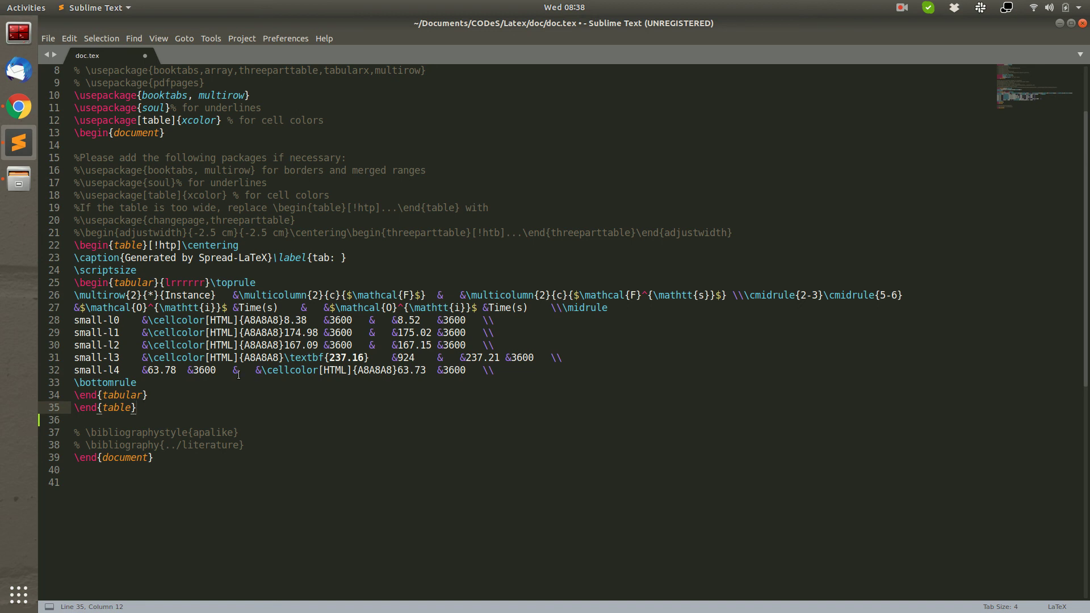
pyautogui.hotkey('ctrl', 'b')
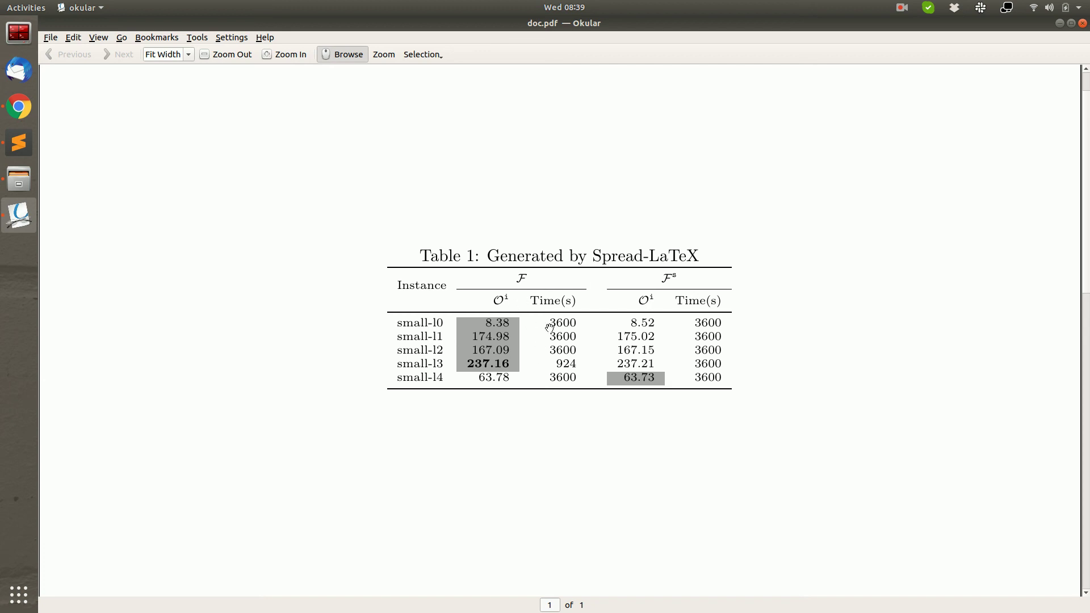
pyautogui.hotkey('alt', 'Tab')
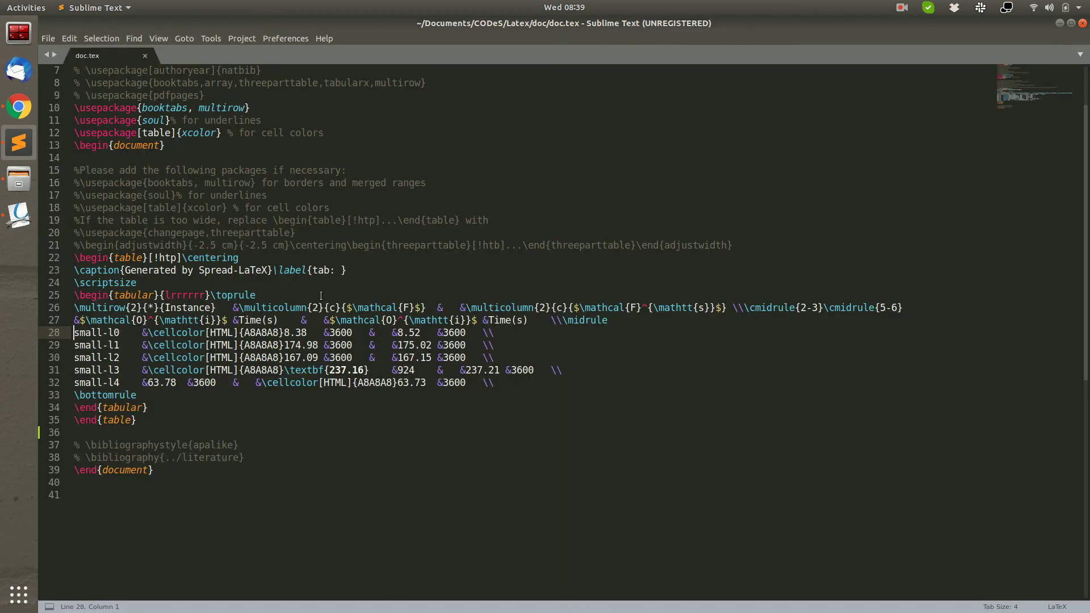
# Copy the tabular block on lines 25 to 34 of doc.tex
pyautogui.click(182, 407)
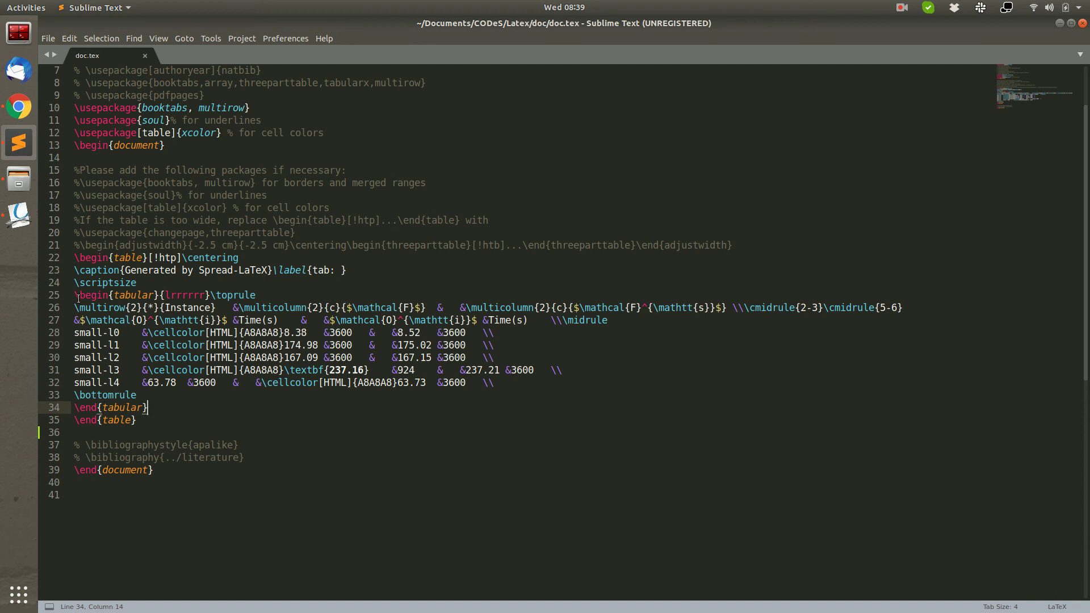
pyautogui.keyDown('shift'); pyautogui.click(74, 295); pyautogui.keyUp('shift')
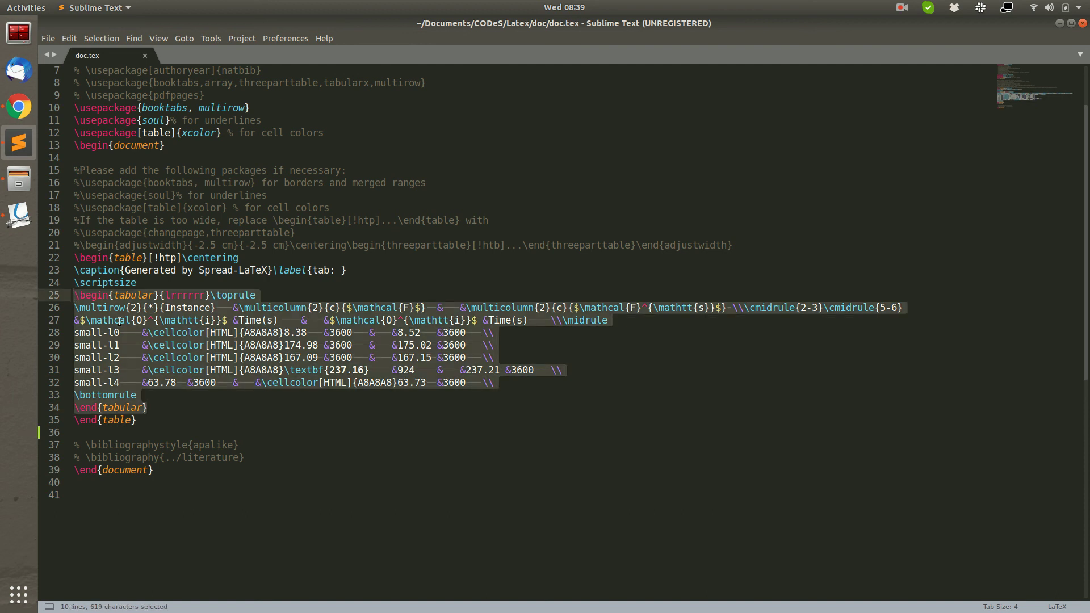
pyautogui.hotkey('ctrl', 'c')
# Return to Google Sheets and close the Spread-LaTeX code window
pyautogui.click(19, 107)
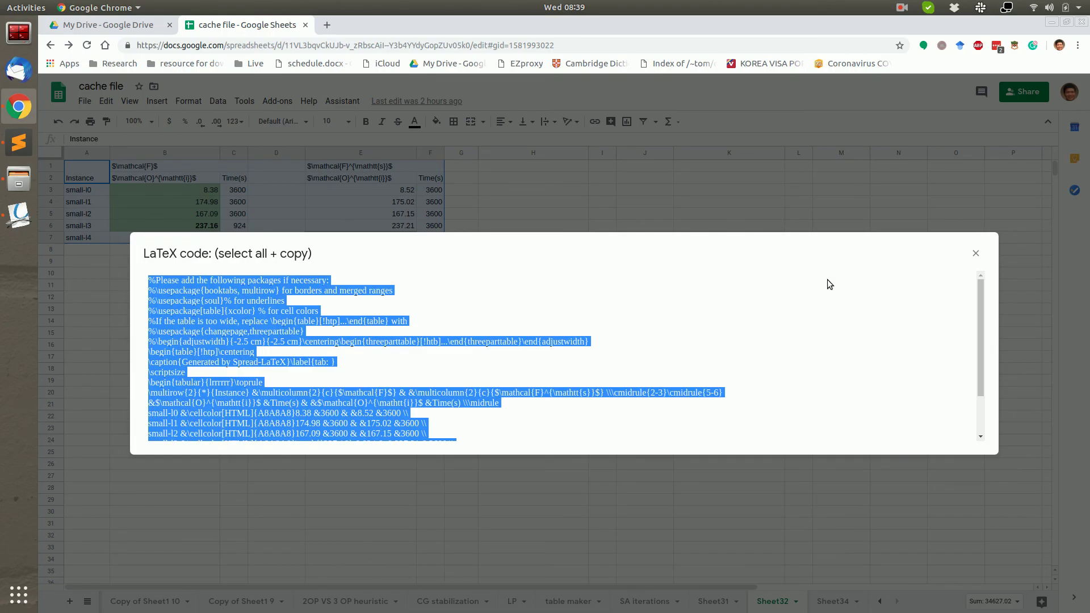
pyautogui.click(976, 253)
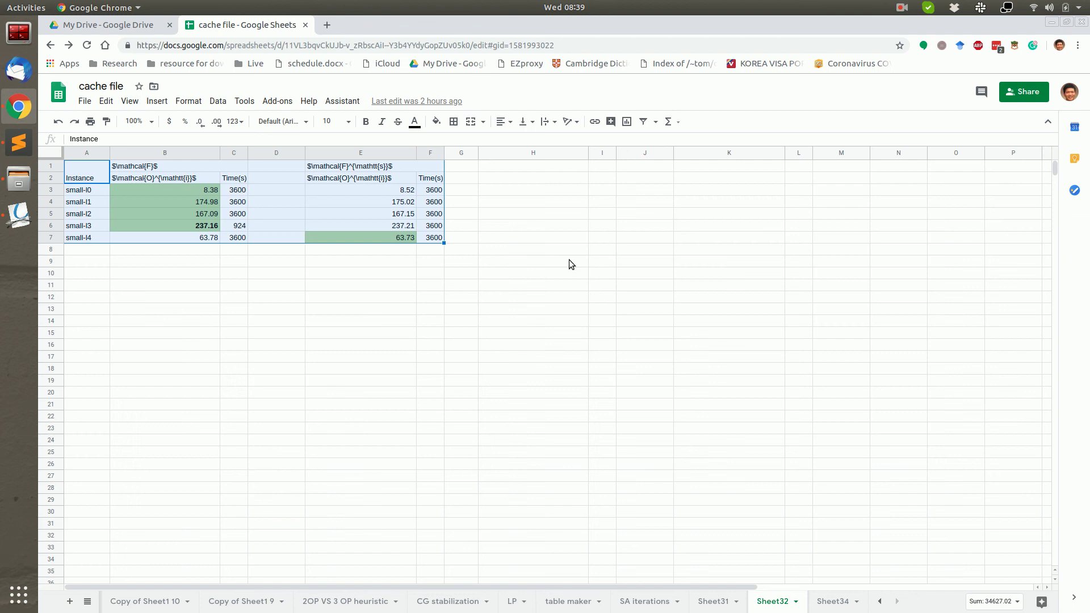
pyautogui.click(386, 326)
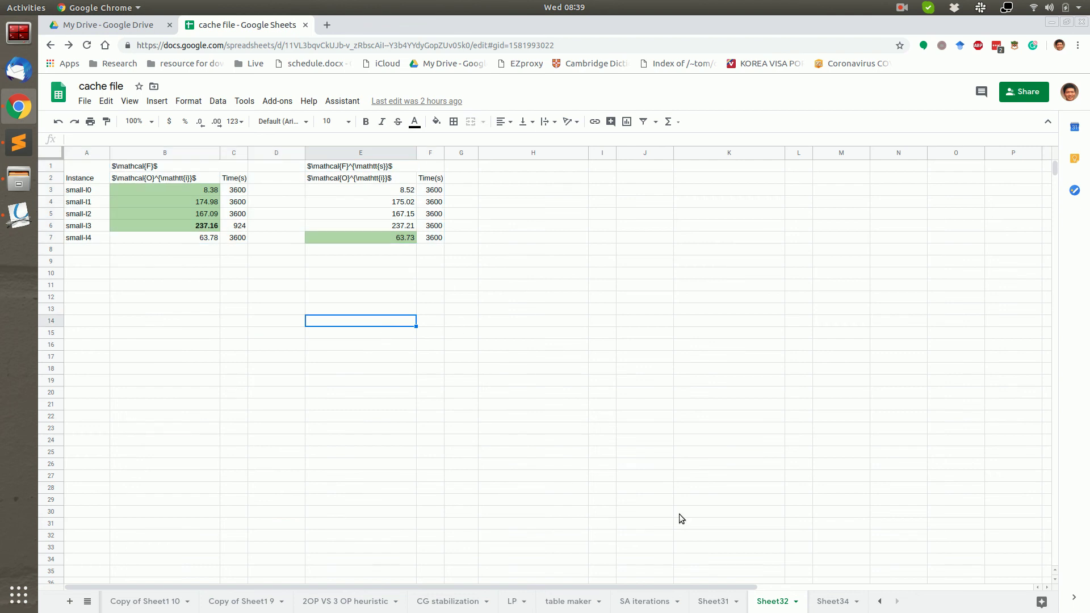
# Paste the tabular code into Sheet34 starting at D9 and show the Spread-LaTeX add-on options
pyautogui.click(840, 605)
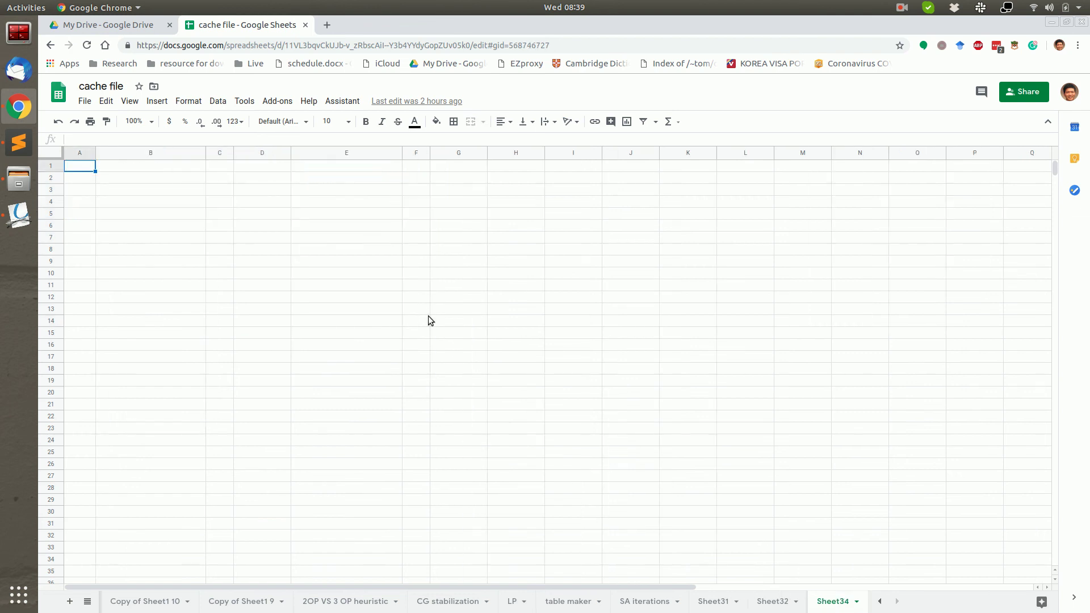
pyautogui.click(261, 267)
pyautogui.hotkey('ctrl', 'v')
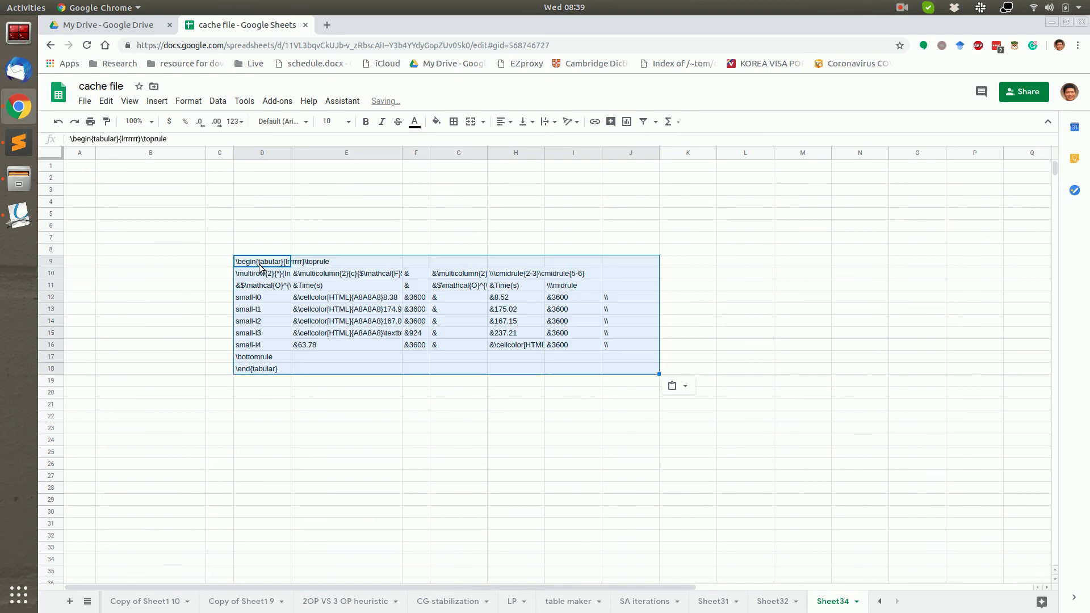
pyautogui.click(274, 405)
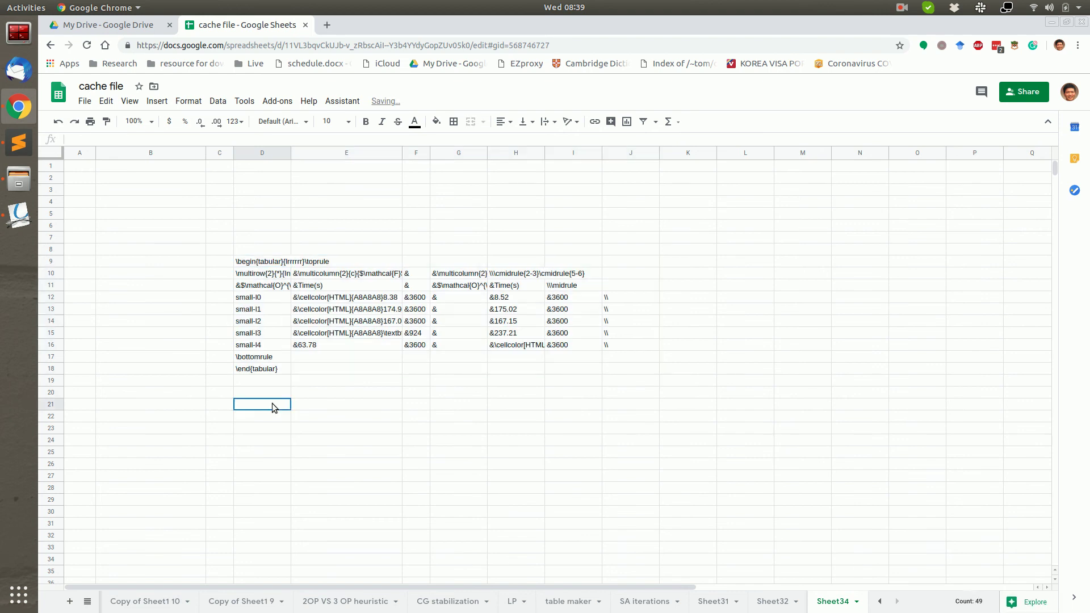
pyautogui.click(276, 101)
pyautogui.moveTo(328, 147)
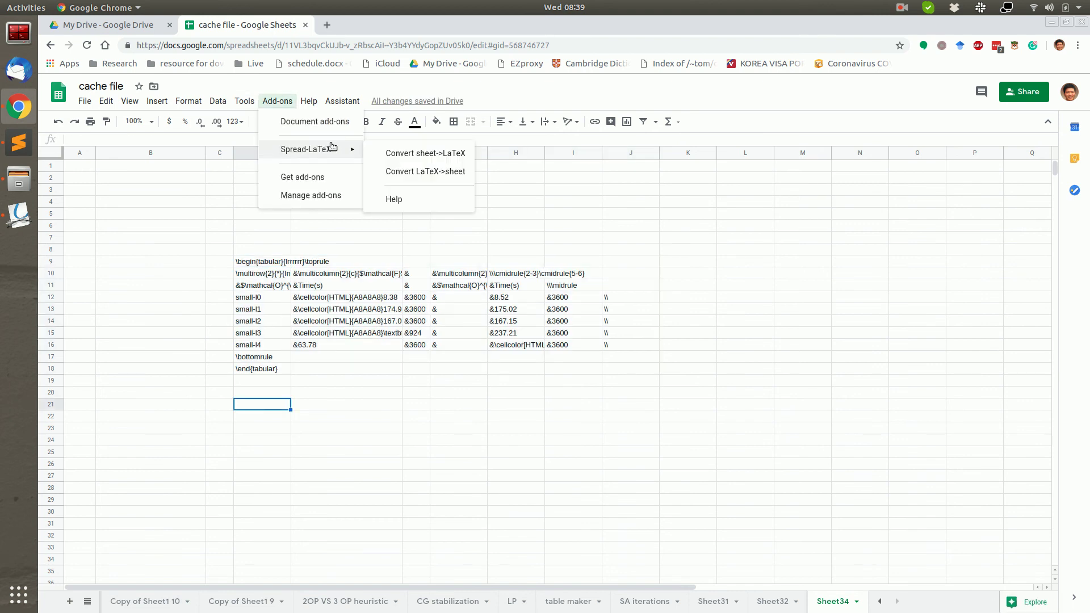
# Convert the pasted LaTeX code into a table on cleared Sheet34, then review the restored table
pyautogui.click(376, 173)
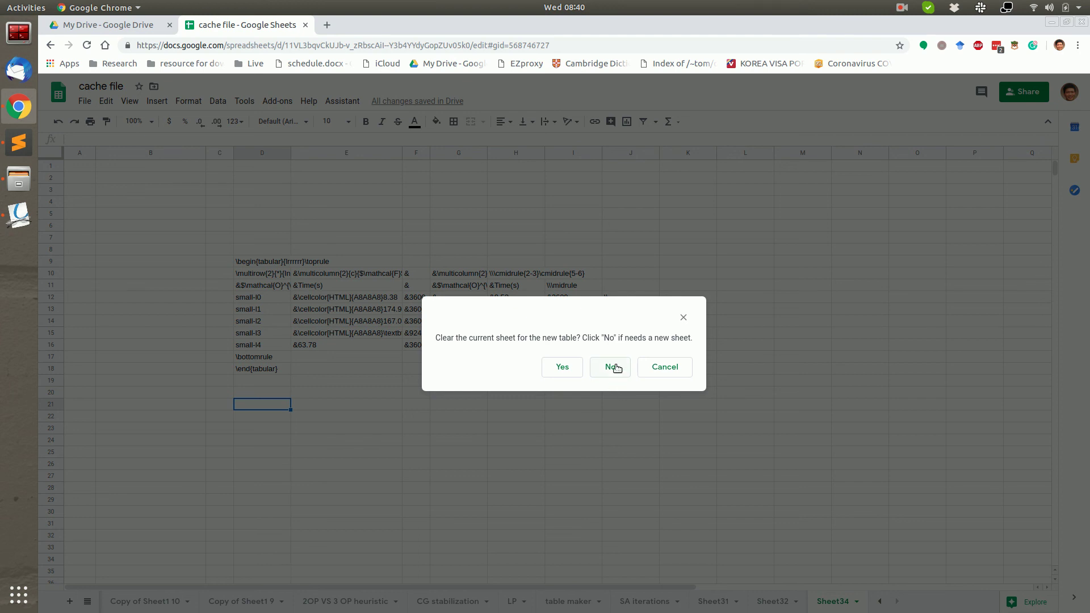
pyautogui.click(563, 368)
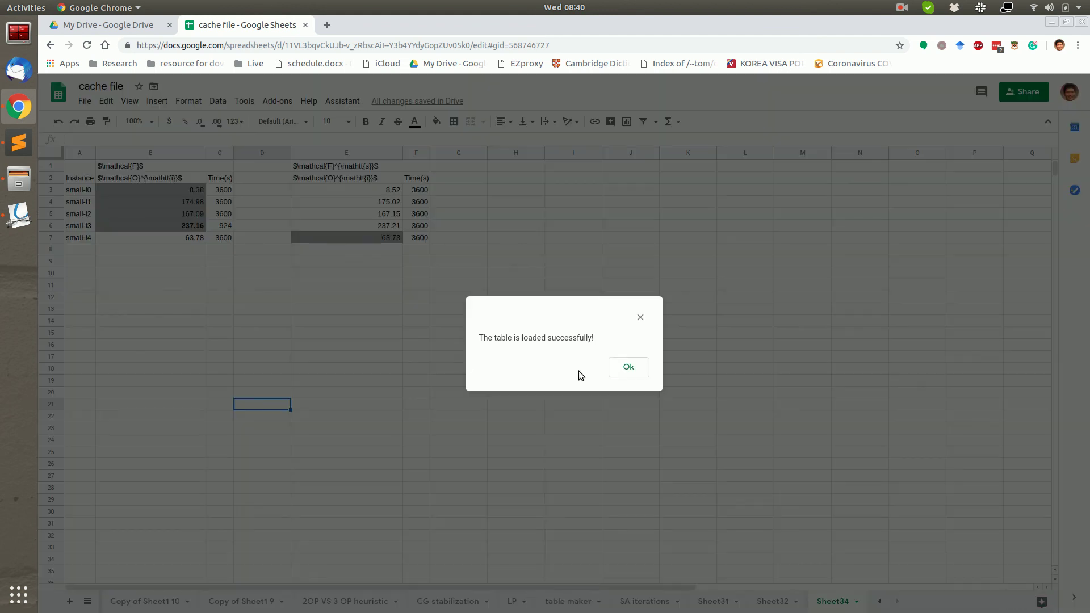
pyautogui.click(619, 369)
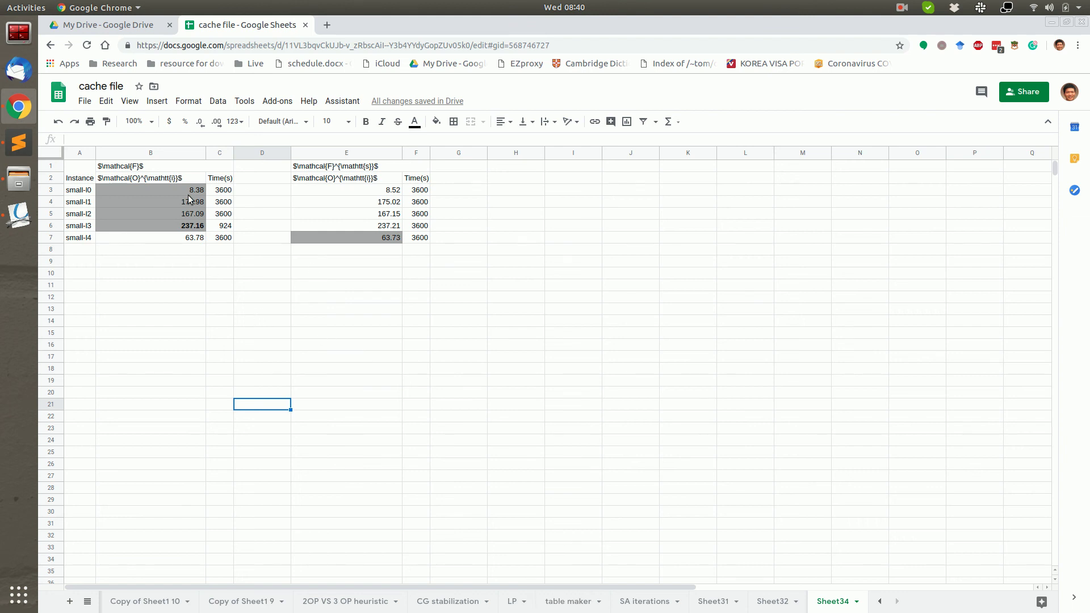
pyautogui.moveTo(84, 177); pyautogui.dragTo(337, 250)
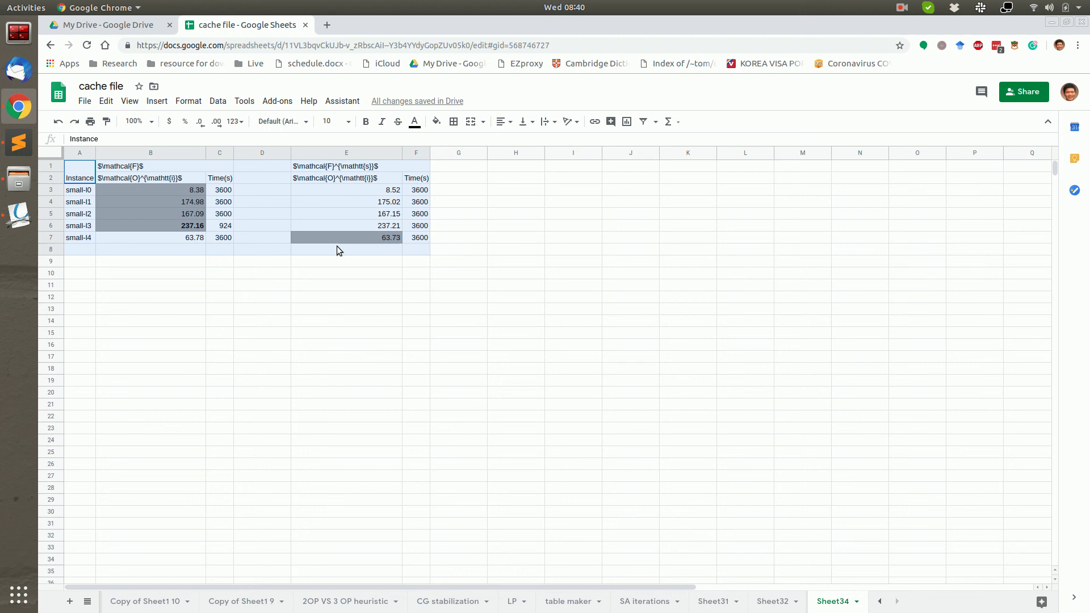
pyautogui.click(400, 350)
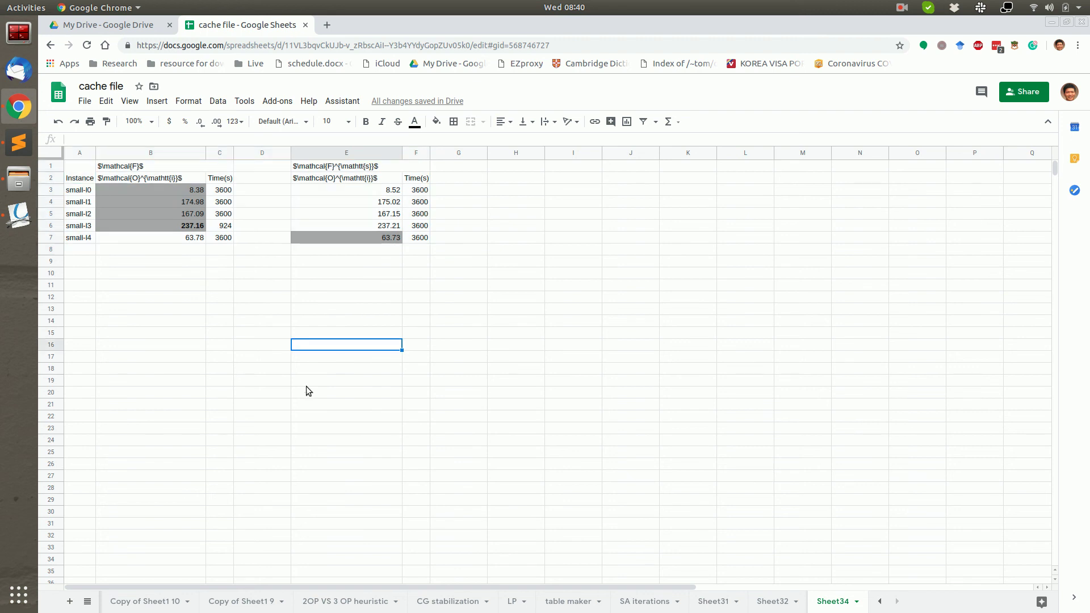